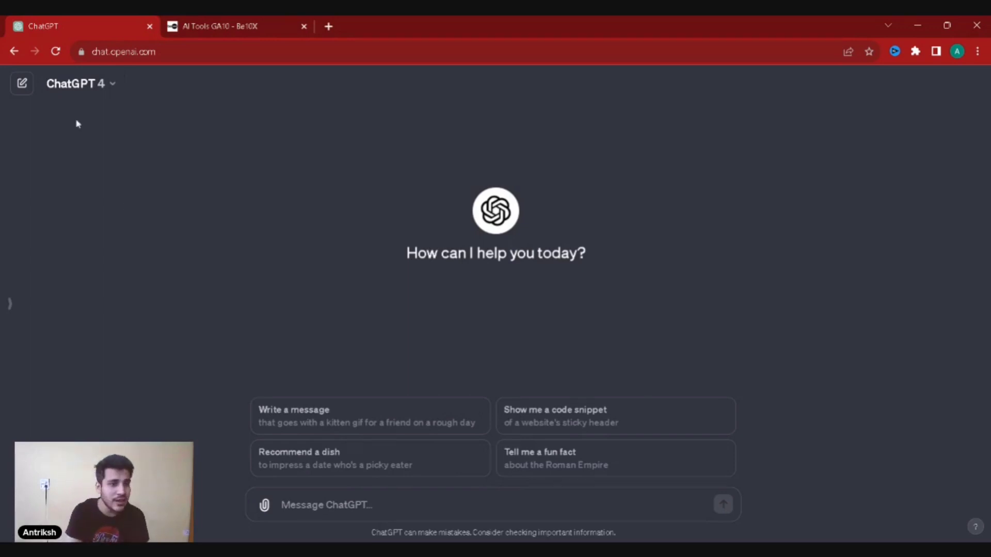
- Use the model menu to move the chat to GPT-4 Plugins mode, with no plugins installed yet
click(87, 89)
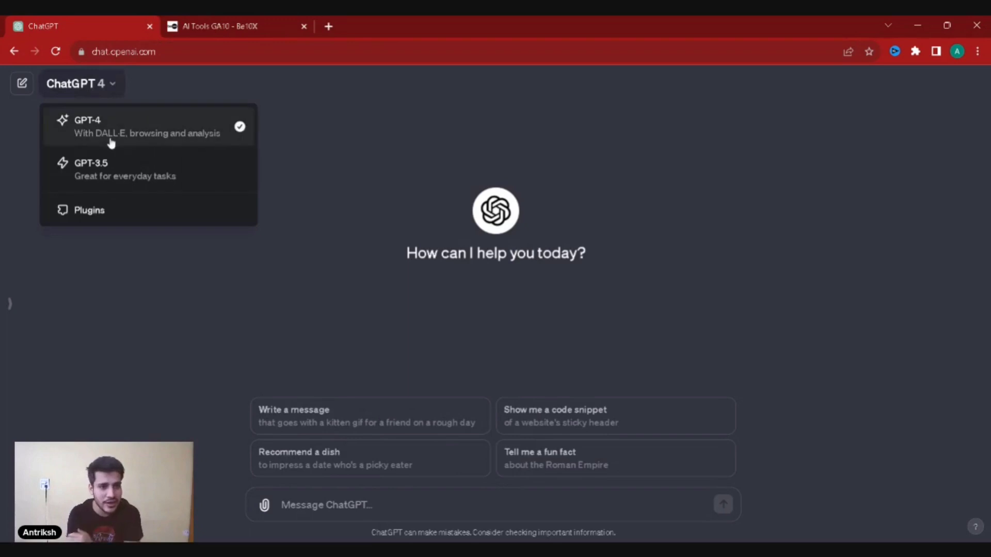
click(202, 133)
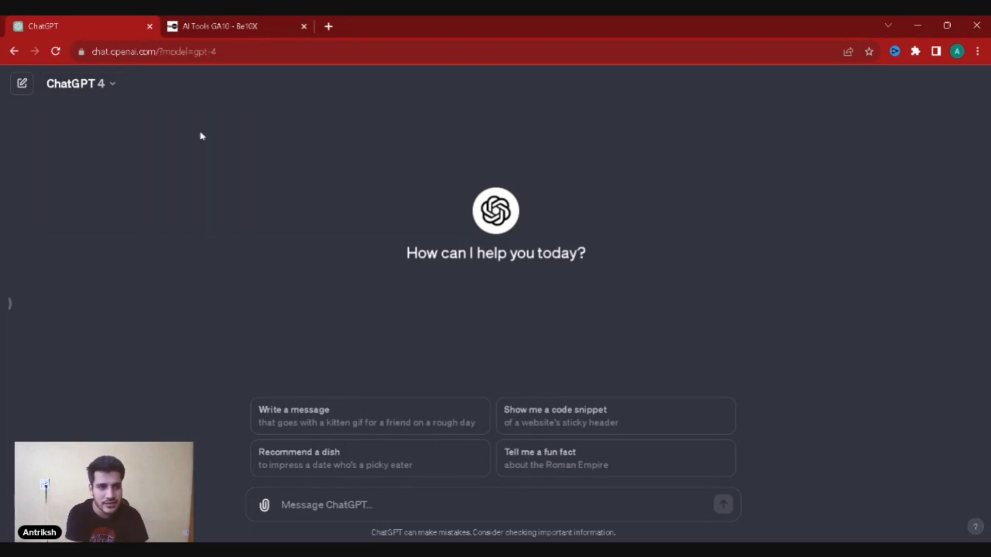
click(107, 77)
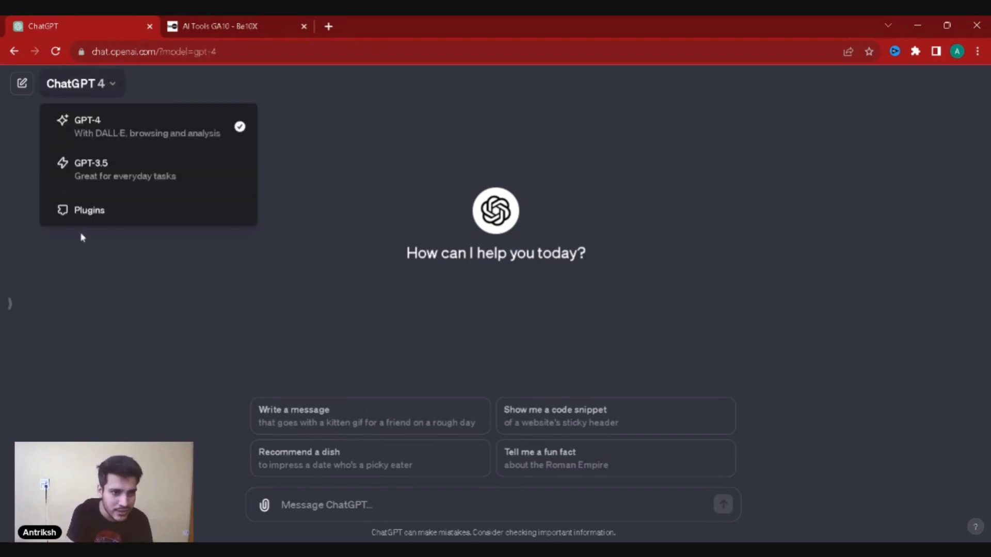
click(89, 210)
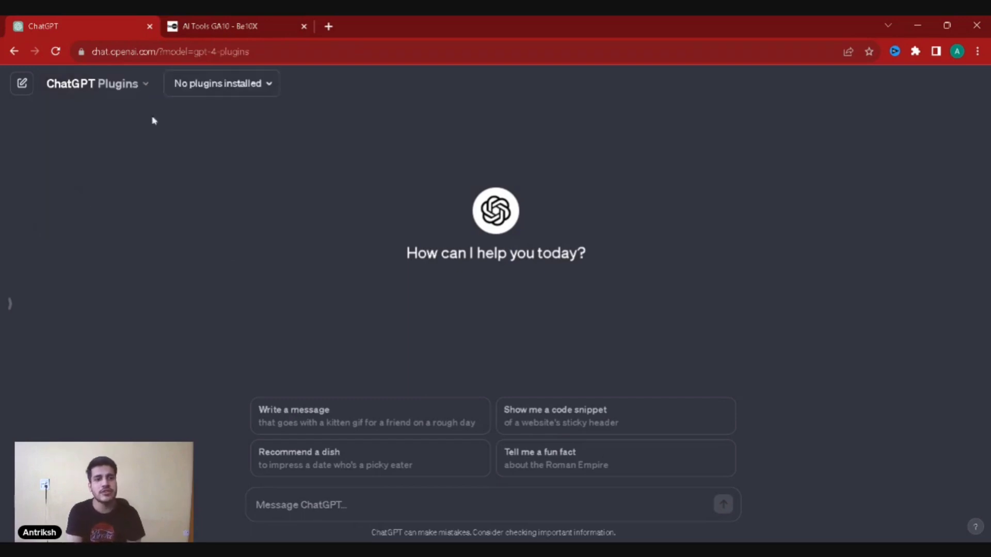
click(205, 84)
scroll(239, 186, down, 5)
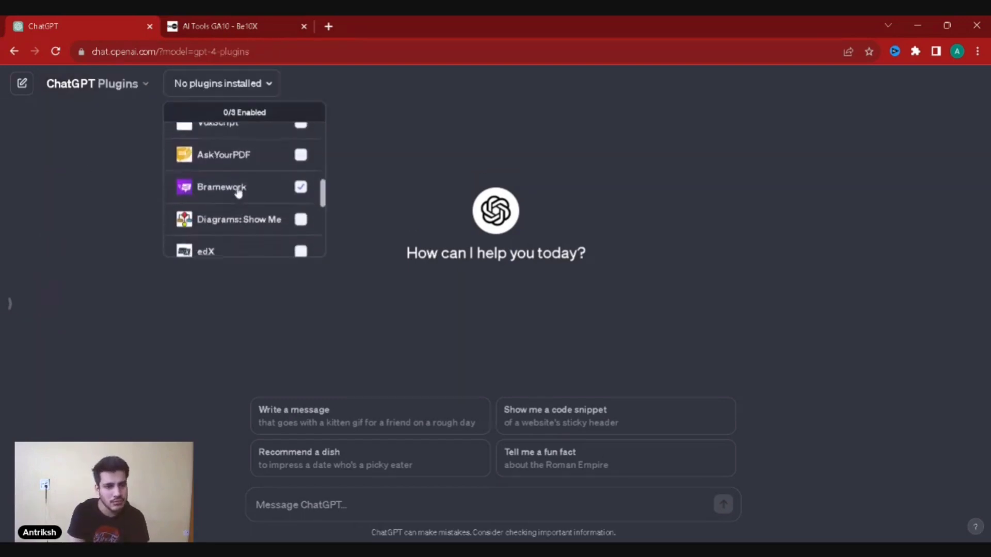
scroll(238, 190, down, 3)
scroll(238, 191, up, 5)
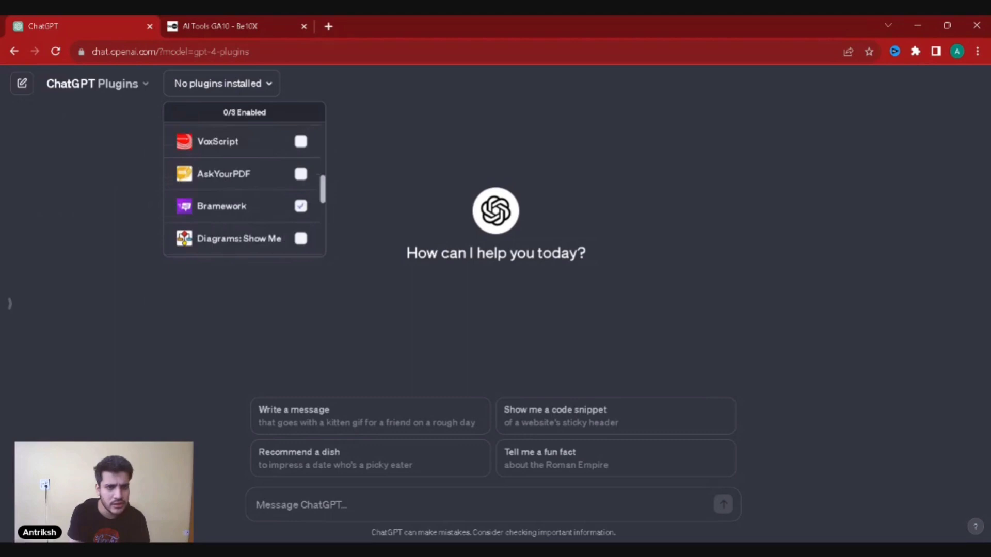
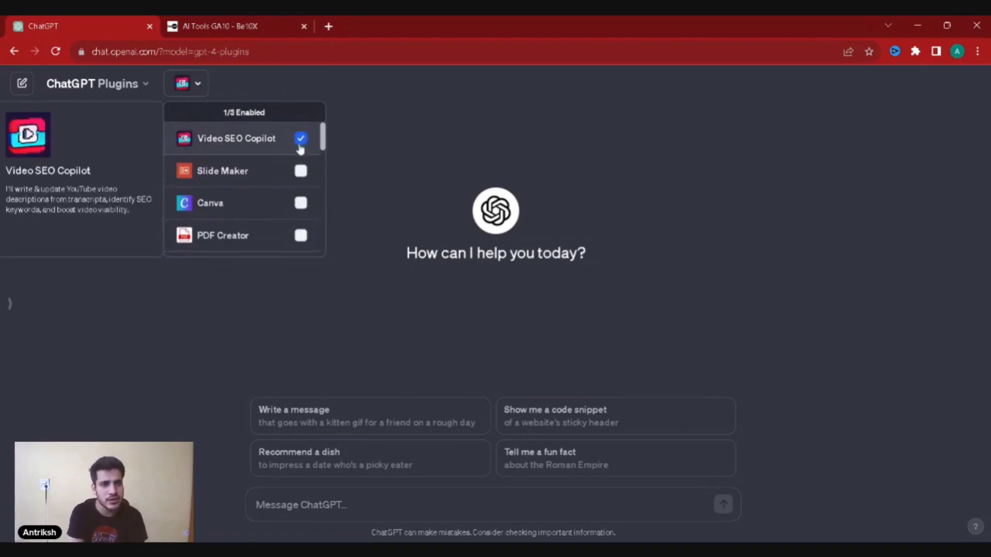
- Disable the Video SEO Copilot plugin and set the chat model to GPT-4
click(300, 139)
click(441, 136)
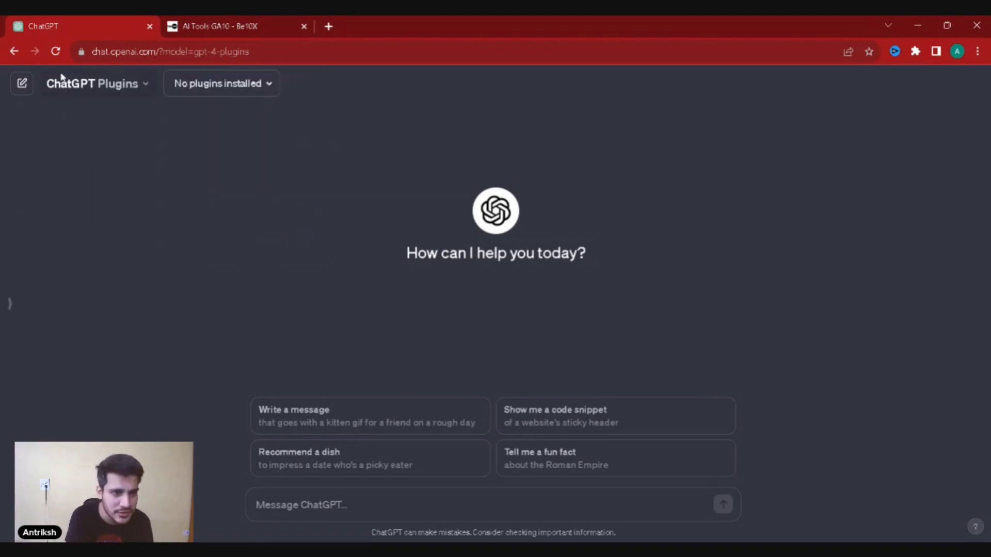
click(67, 90)
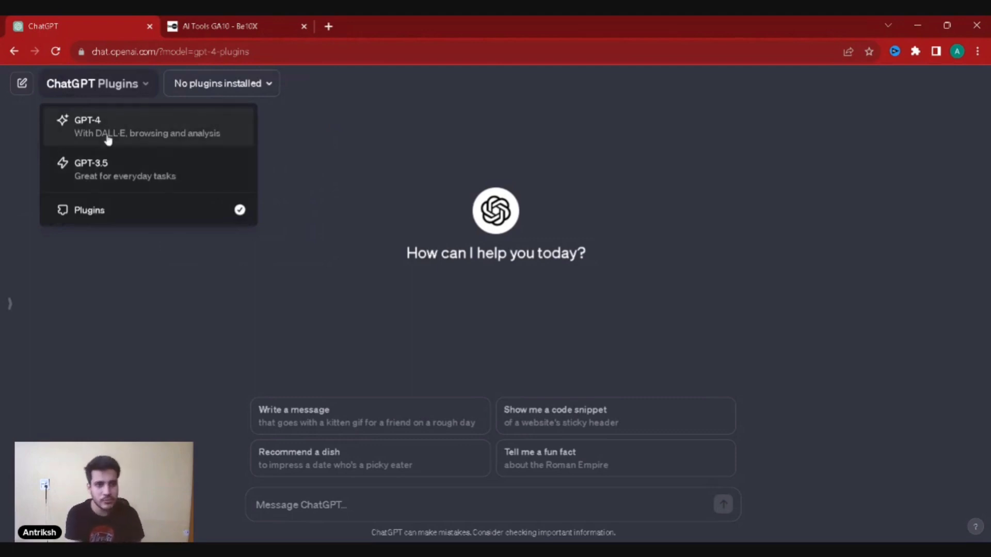
click(109, 138)
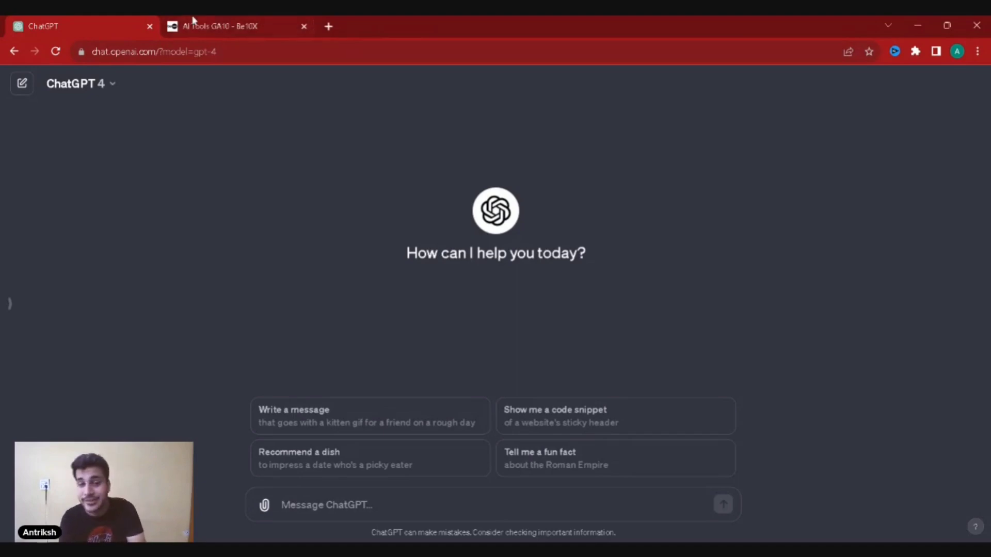
- Switch to the 'AI Tools GA10 - Be10X' workshop tab
click(217, 26)
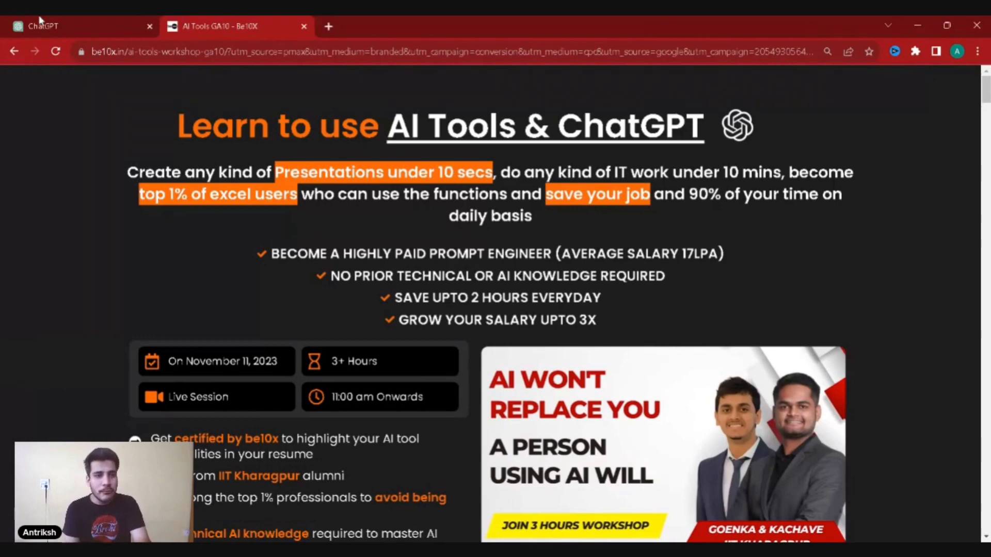
- Switch back to the ChatGPT tab with the empty GPT-4 chat
click(46, 26)
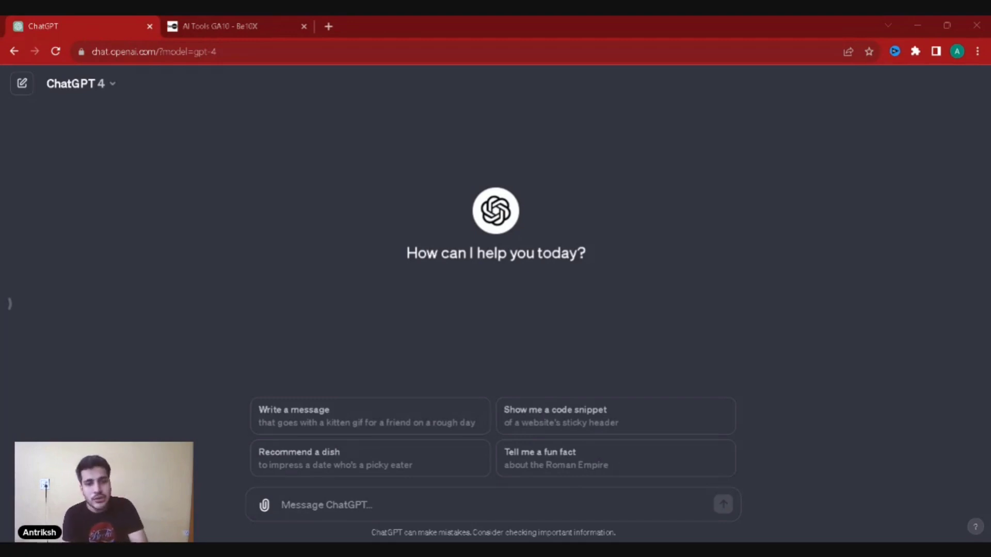
- Start a new chat and open Explore from the sidebar to list the available GPTs
click(22, 84)
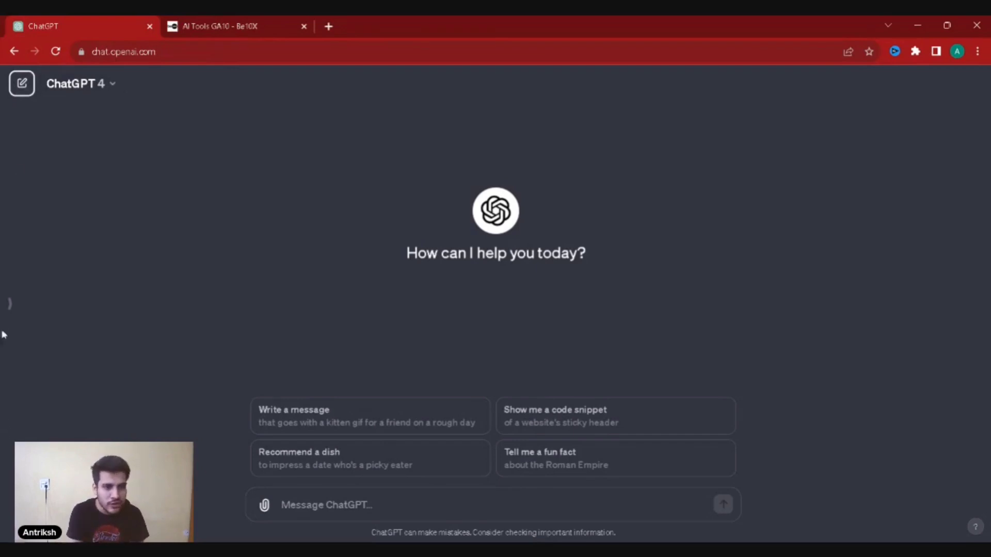
click(10, 304)
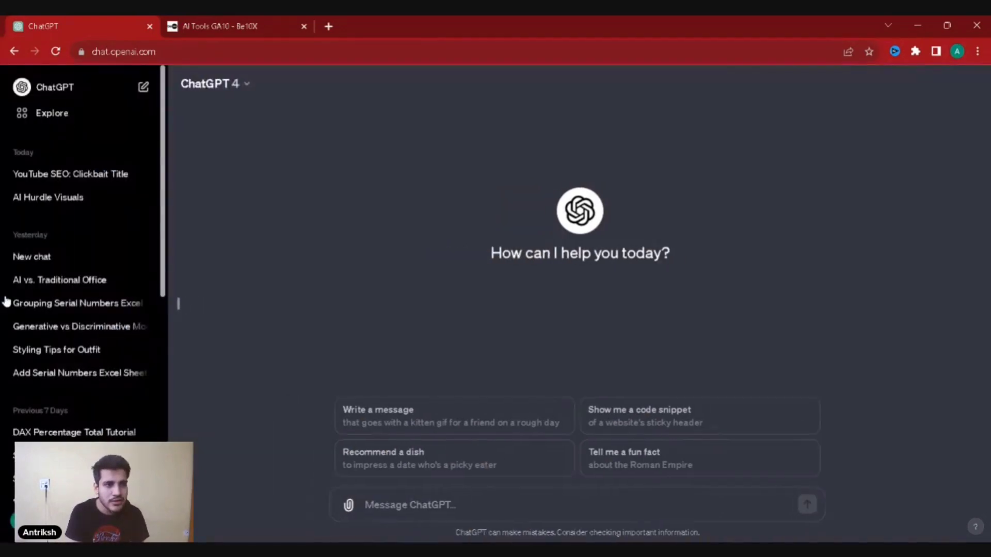
click(44, 117)
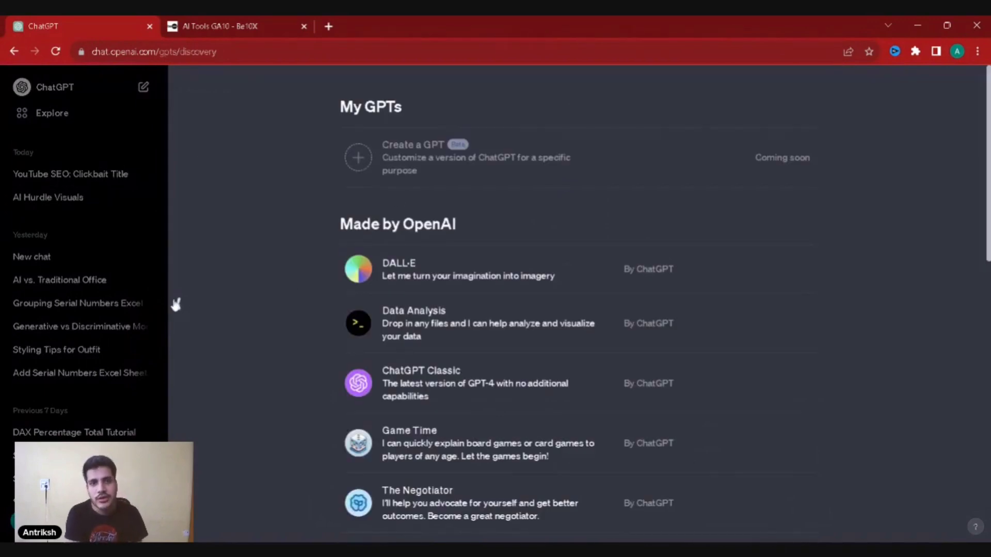
- Close the sidebar and navigate back from the Explore page to the blank GPT-4 chat
click(176, 304)
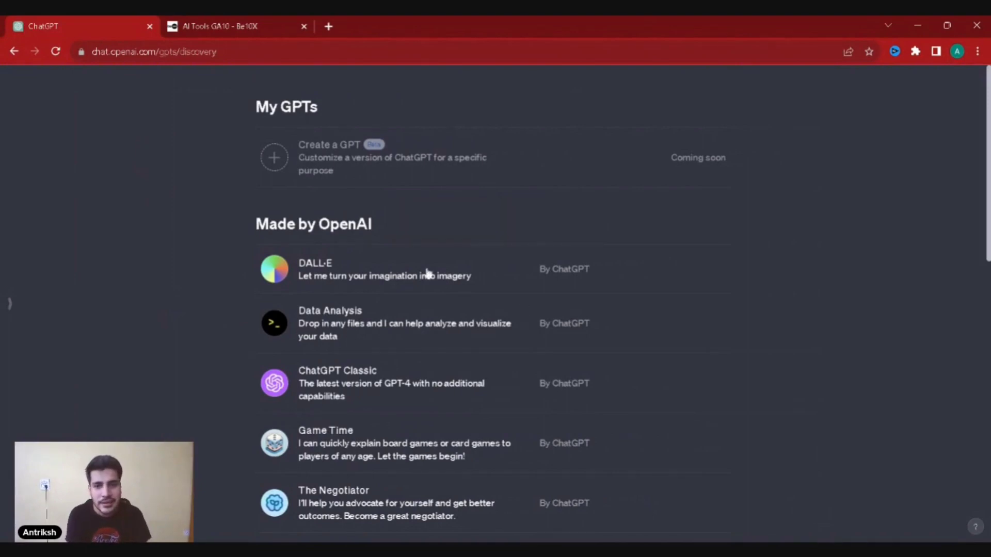
scroll(341, 334, down, 2)
scroll(341, 332, down, 3)
scroll(345, 339, down, 3)
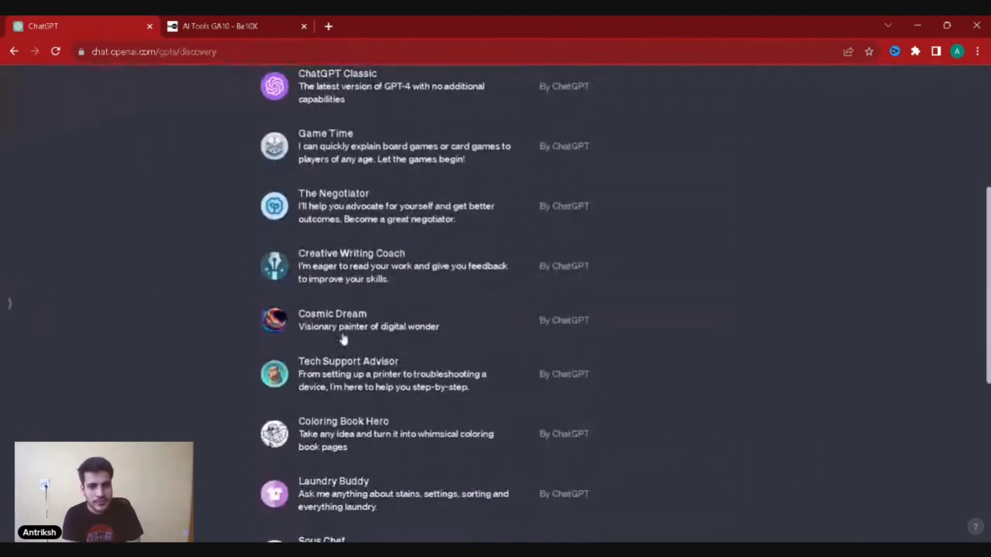
scroll(344, 339, down, 5)
scroll(343, 339, up, 15)
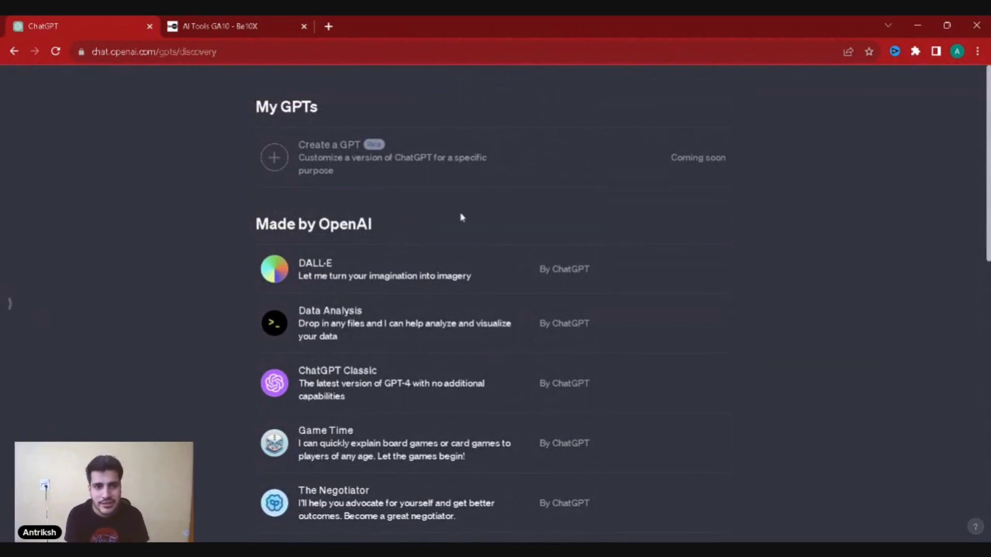
click(14, 51)
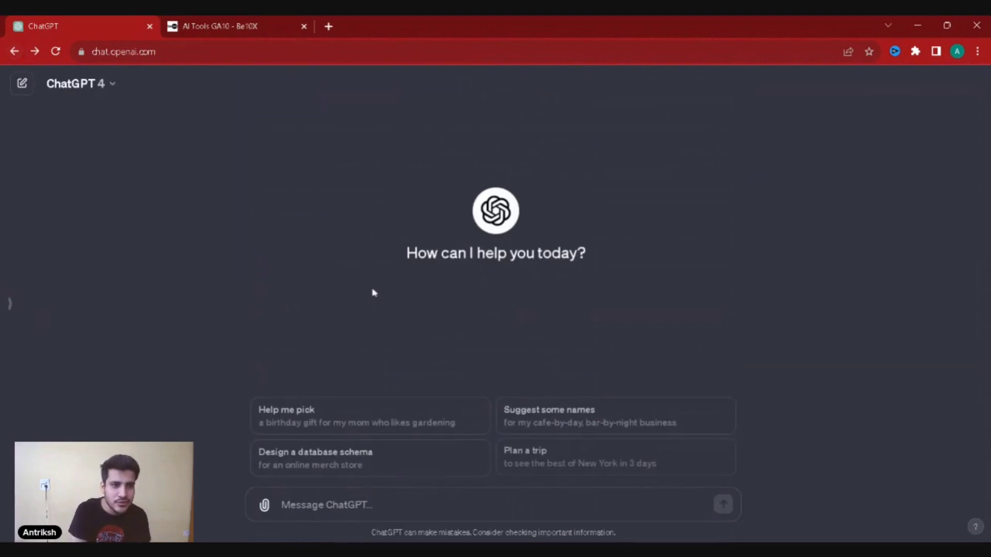